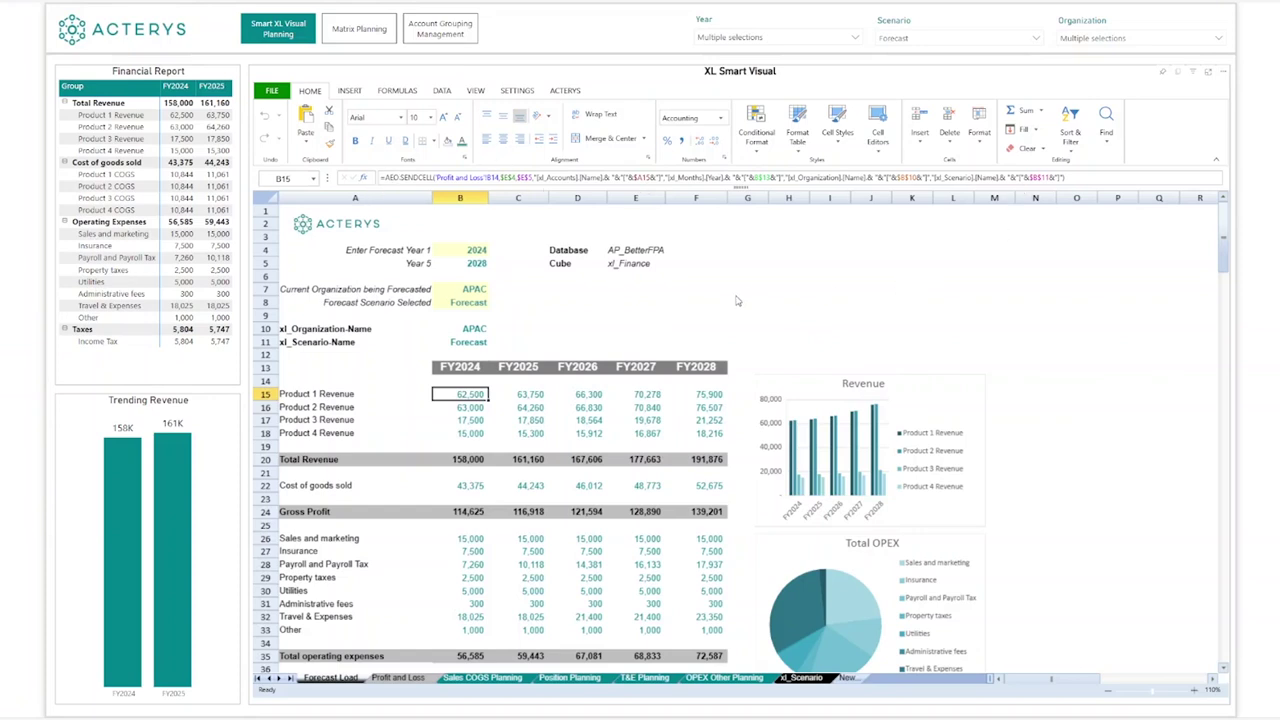
# Check the organization list, keep APAC, and inspect the FY2024 Product 1 Revenue formula.
pyautogui.click(488, 288)
pyautogui.click(492, 290)
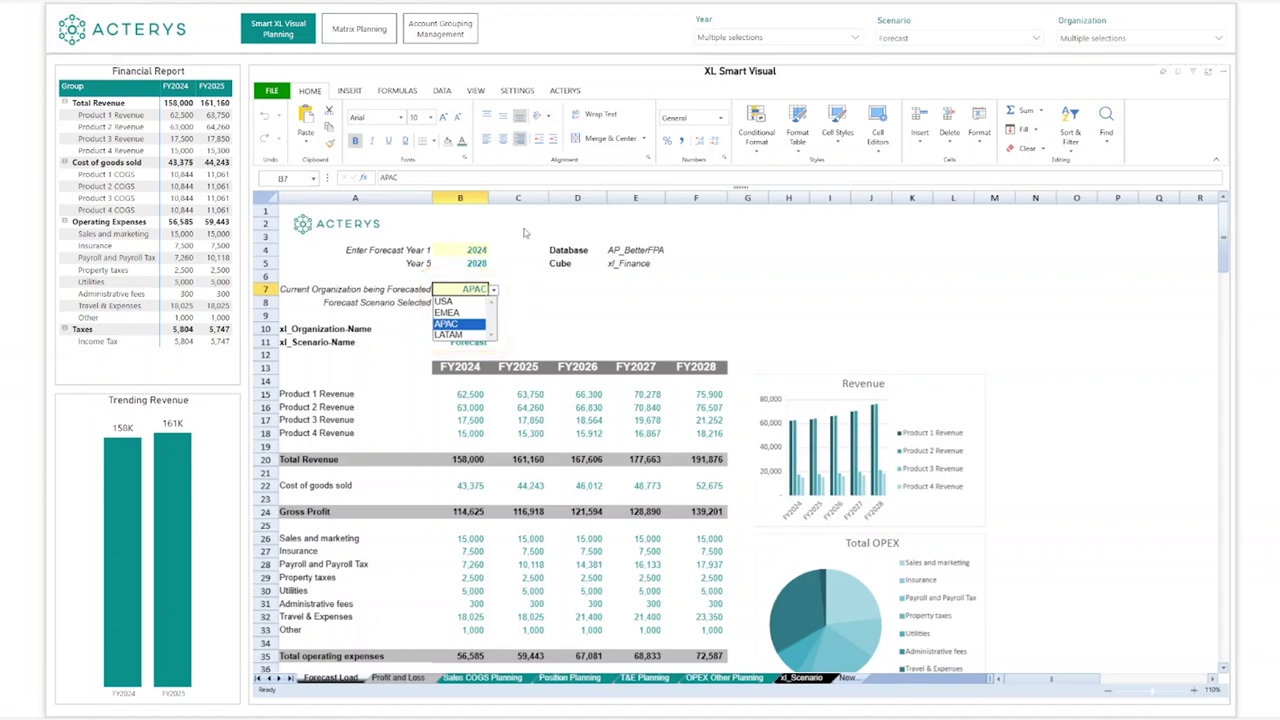
pyautogui.click(563, 291)
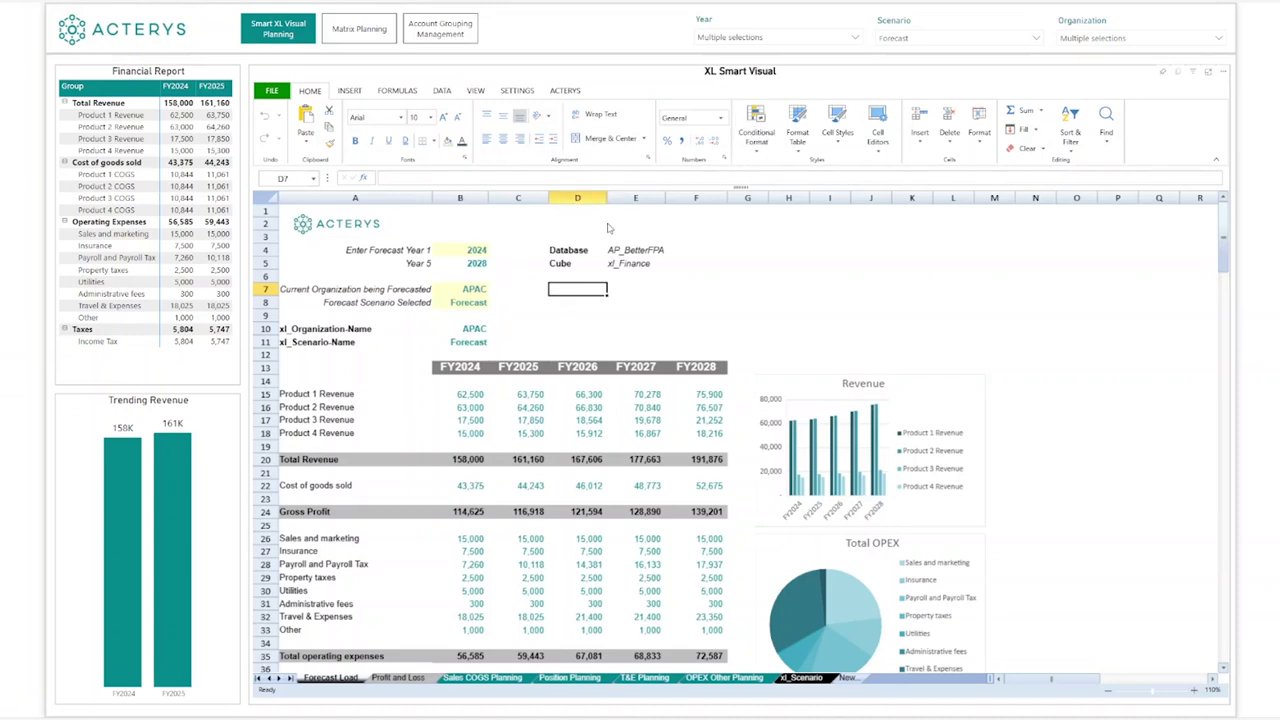
pyautogui.click(471, 396)
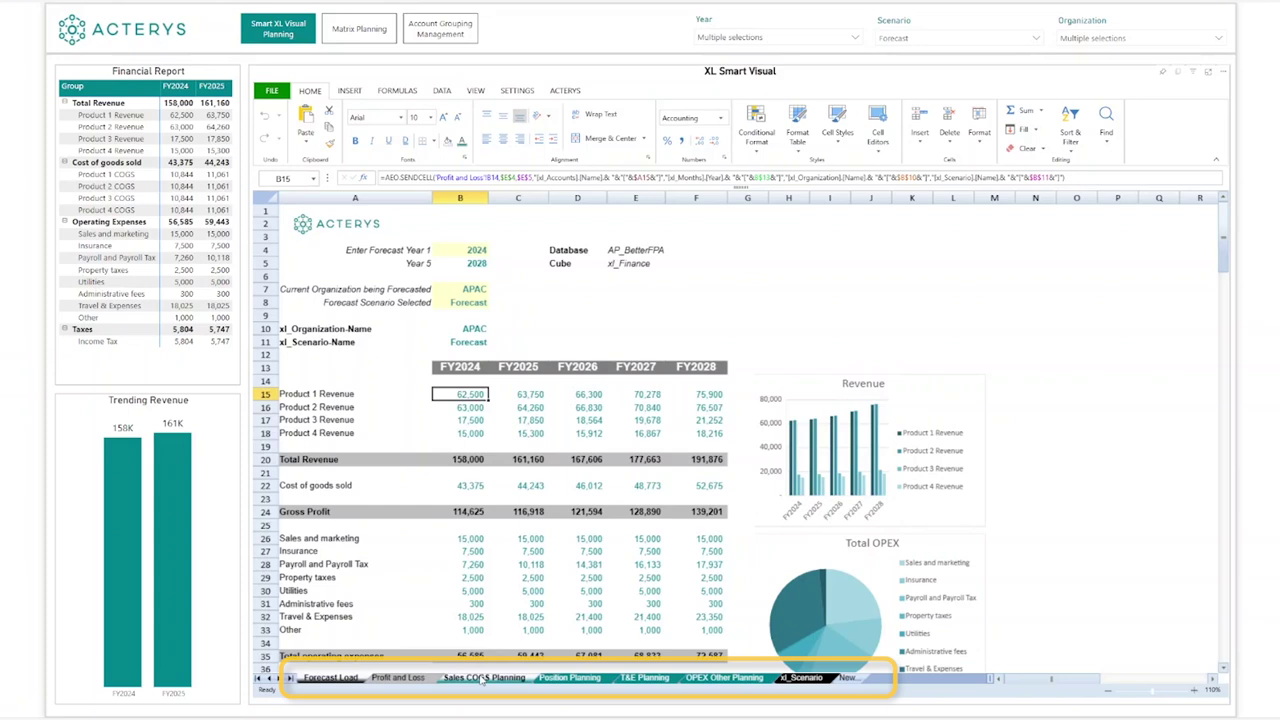
# Enter 700 as Product 1's annual units sold on the Sales COGS Planning sheet.
pyautogui.click(484, 678)
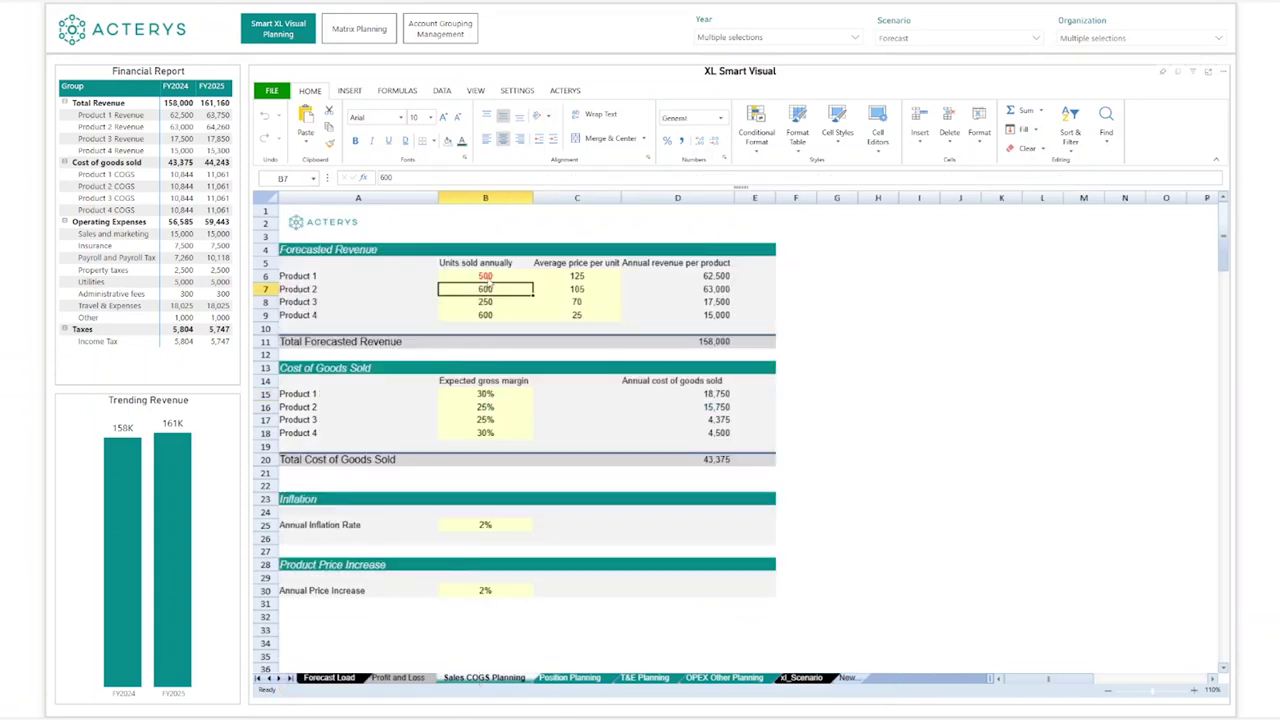
pyautogui.click(482, 281)
pyautogui.write('700')
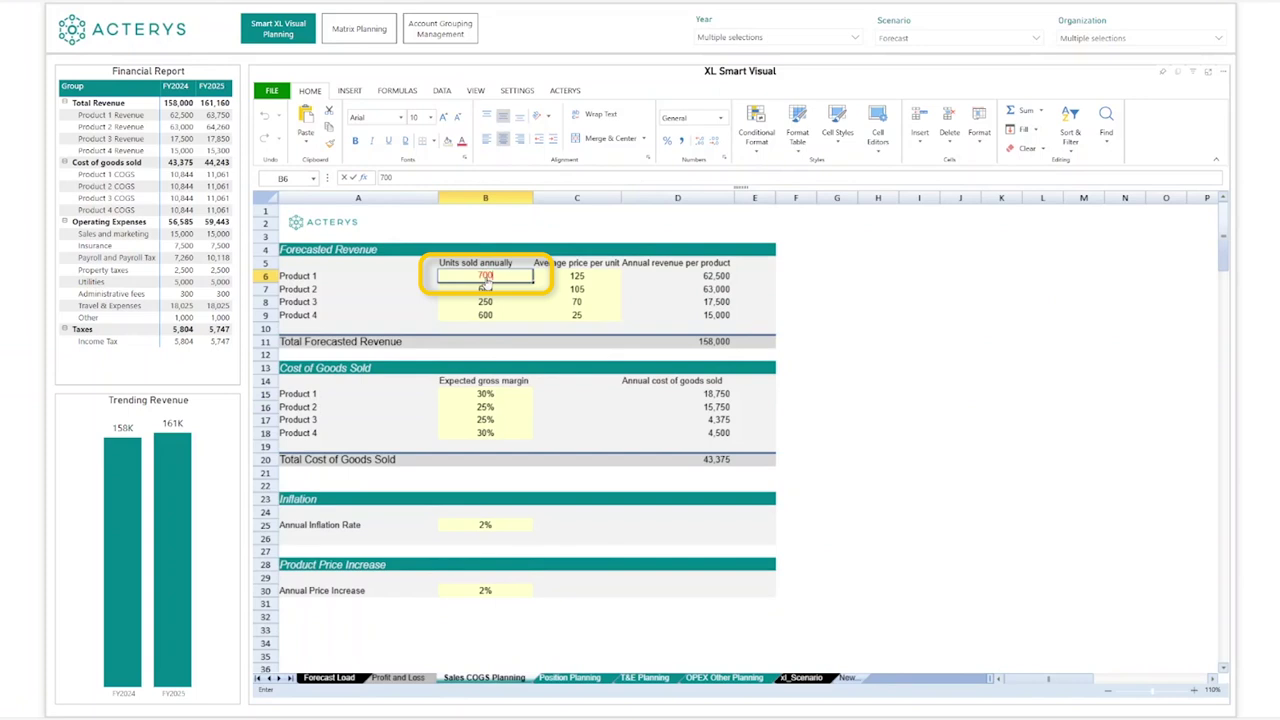
pyautogui.press('Return')
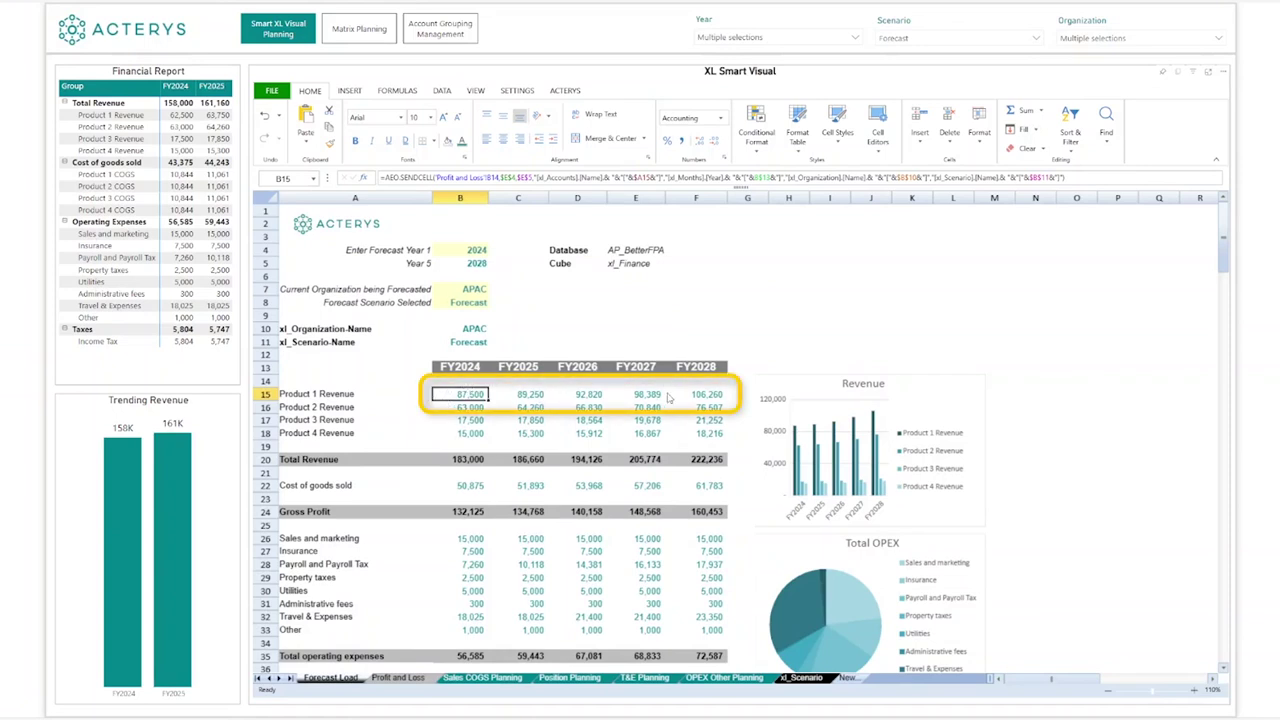
pyautogui.click(570, 678)
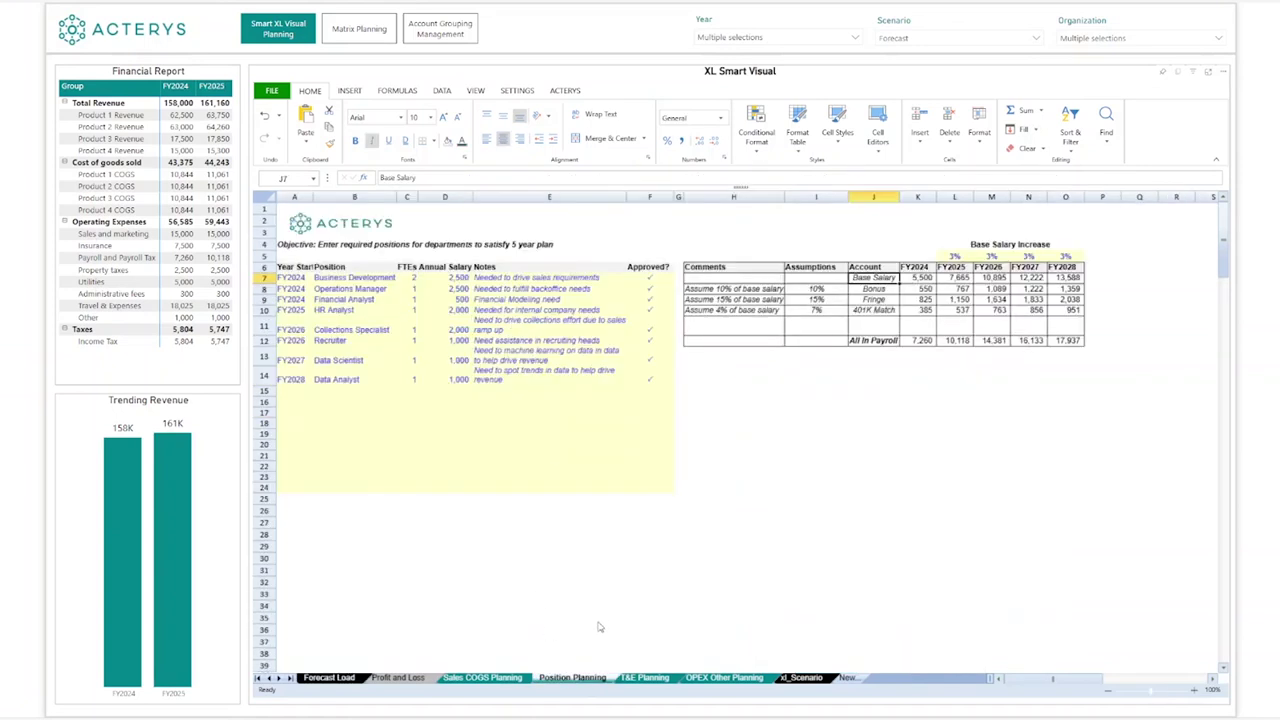
pyautogui.click(636, 678)
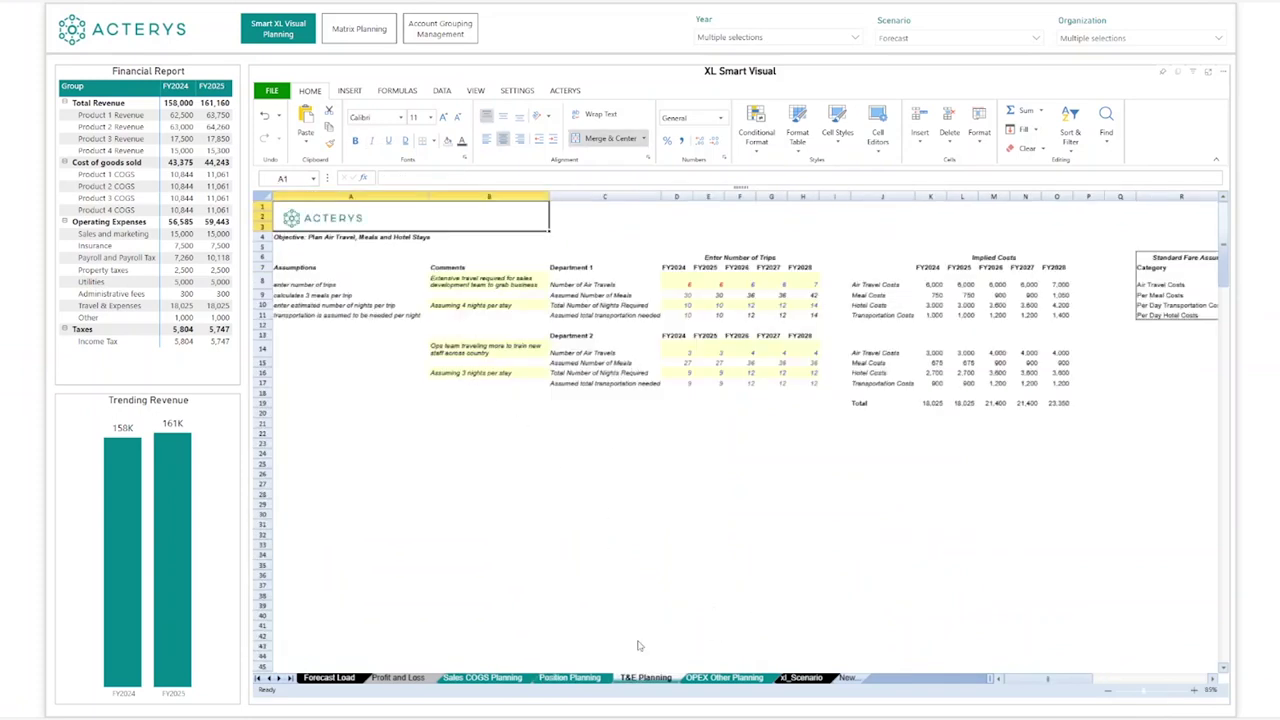
pyautogui.click(340, 678)
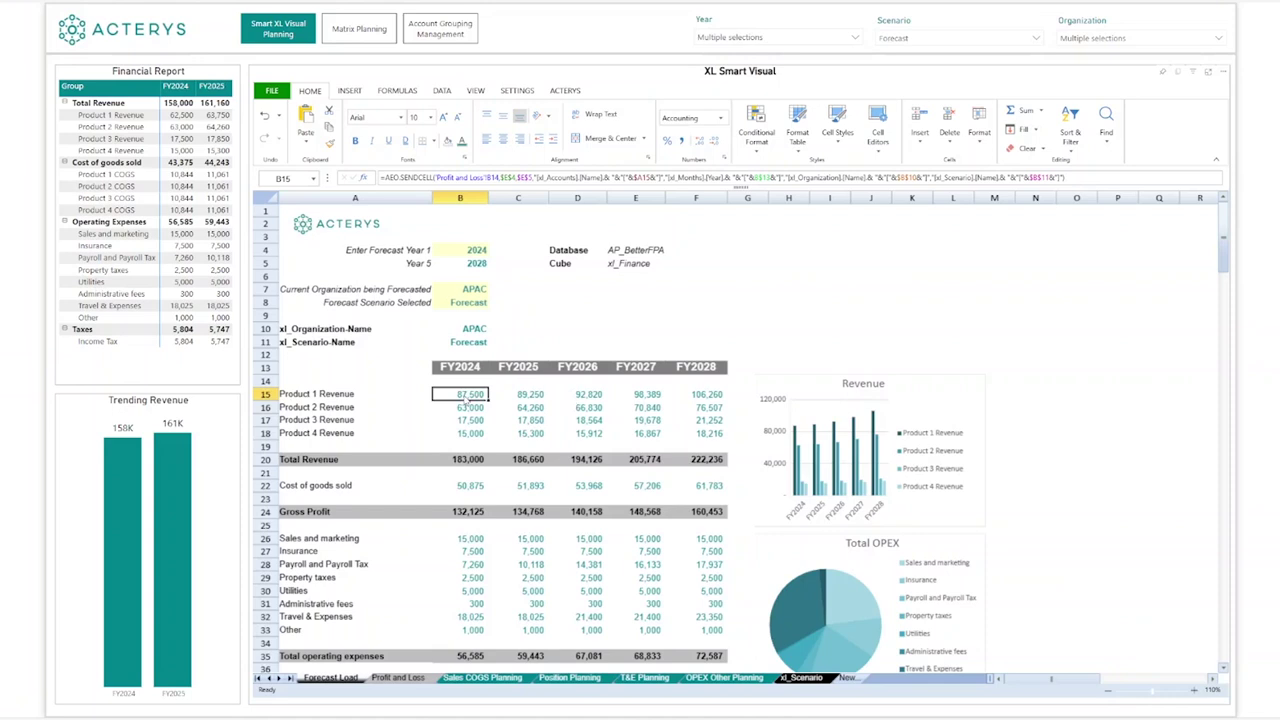
# Save the edited forecast to the database via ACTERYS Save, confirming Save Report Definition.
pyautogui.click(564, 90)
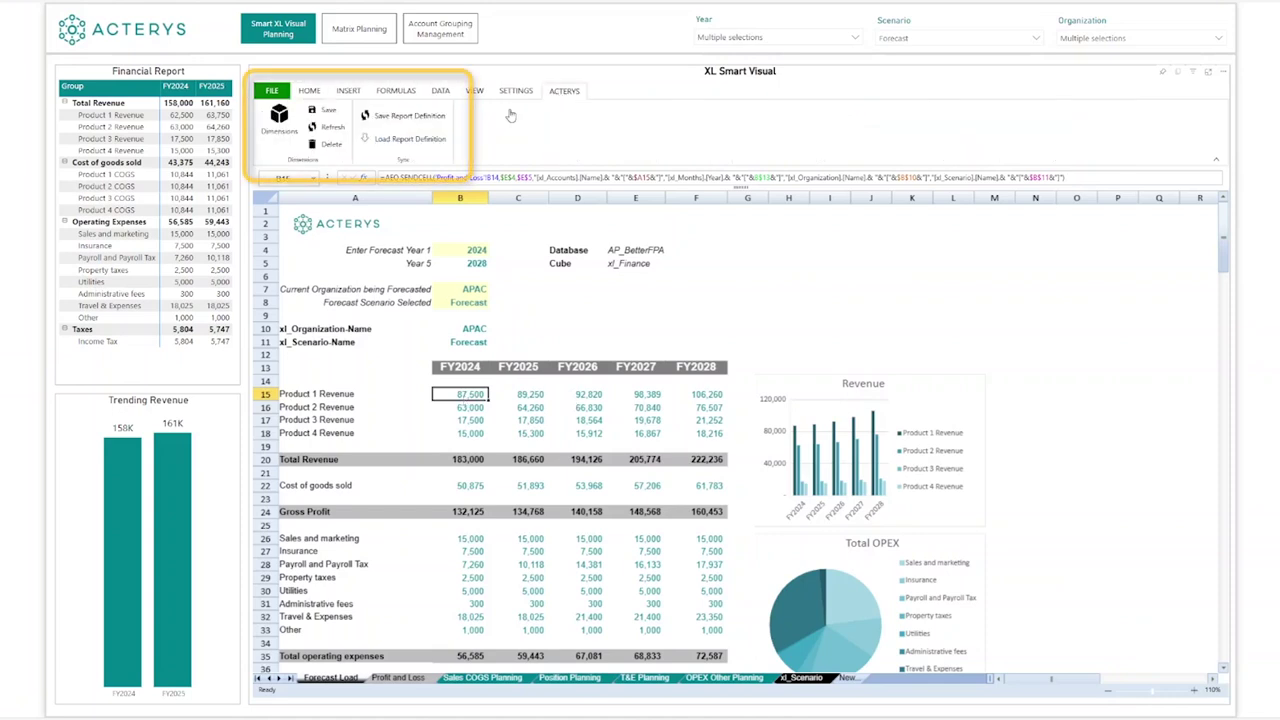
pyautogui.click(334, 114)
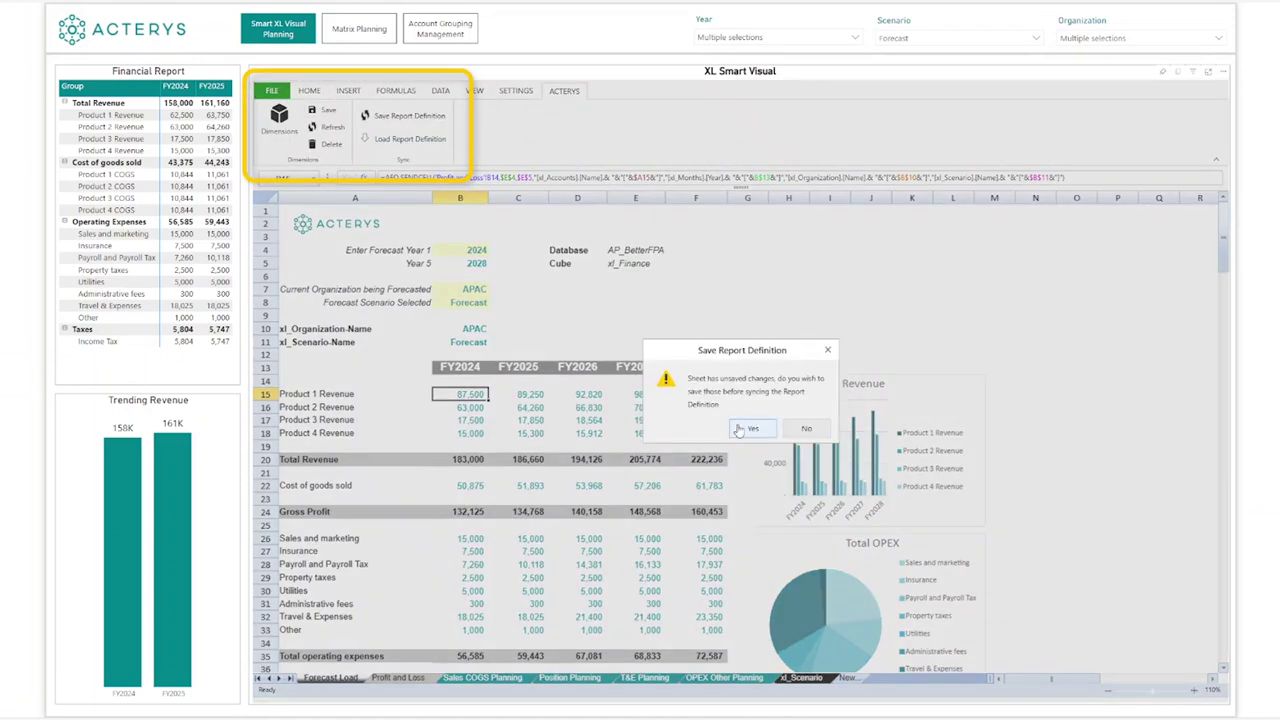
pyautogui.click(740, 429)
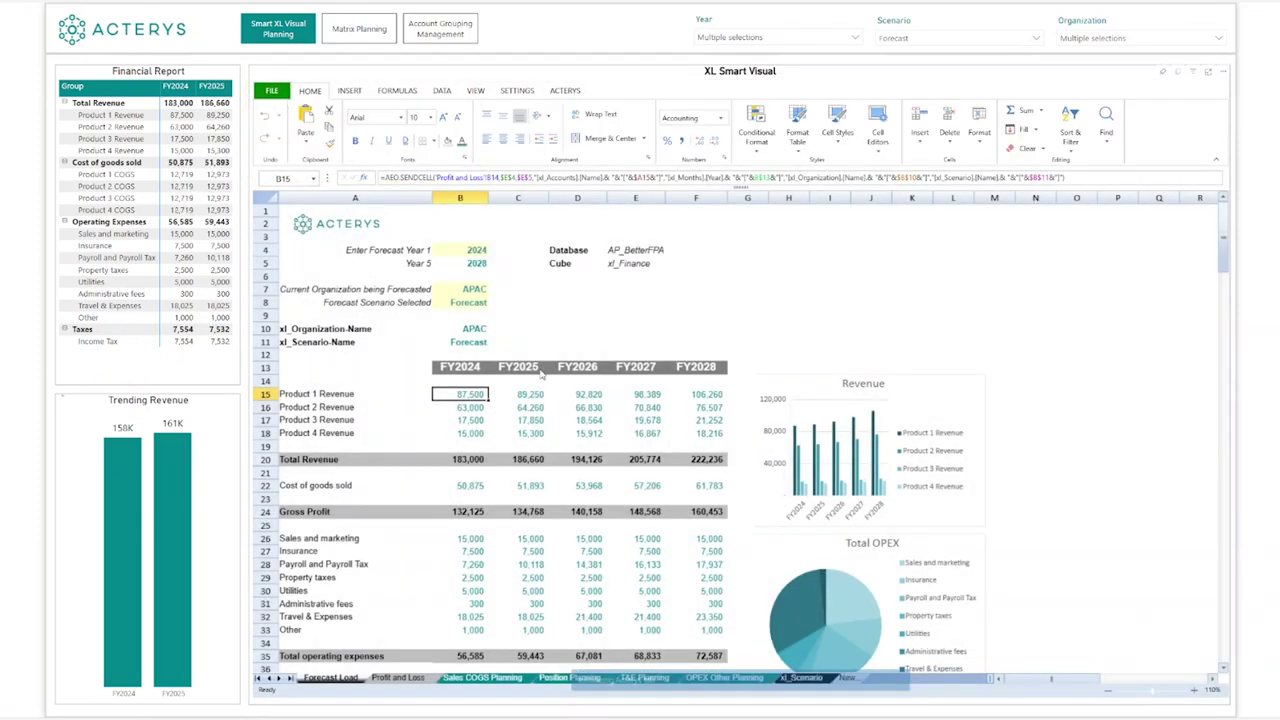